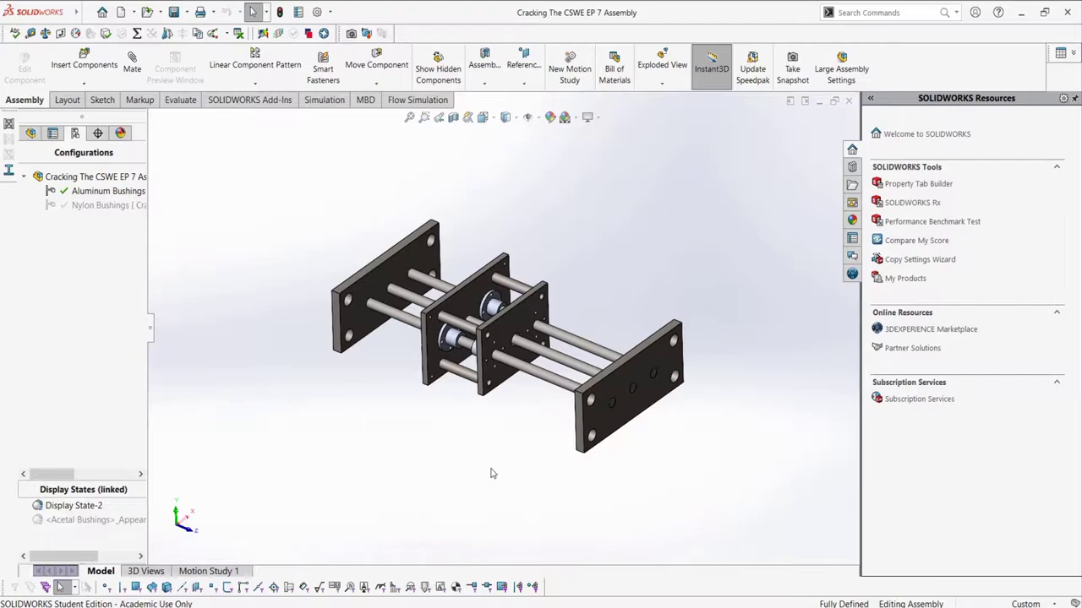
Step: Create a new SOLIDWORKS drawing from the Drawing template
left_click(134, 13)
left_click(140, 28)
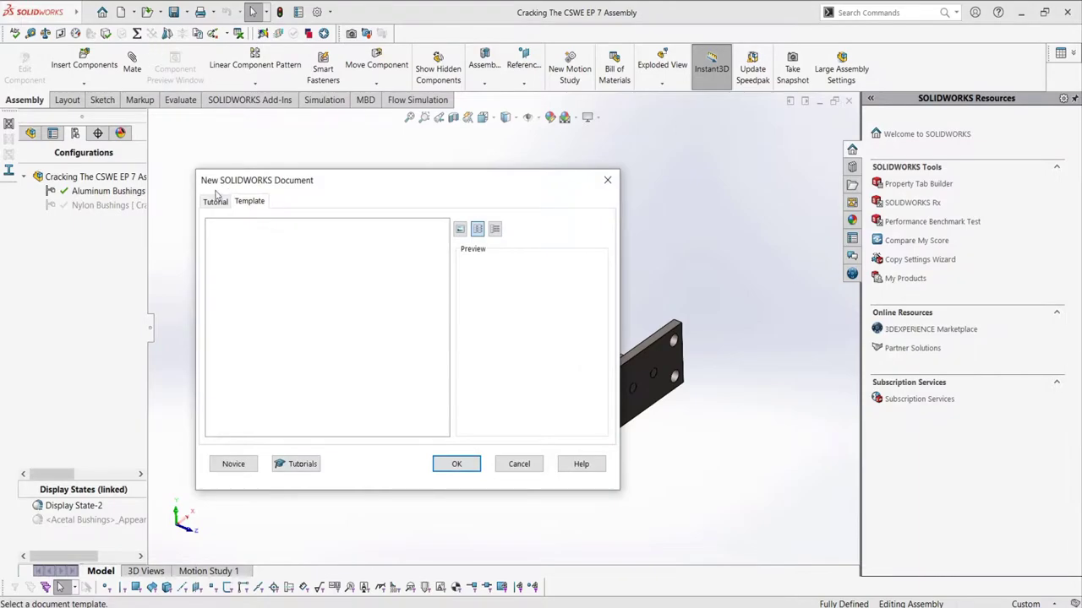
left_click(454, 464)
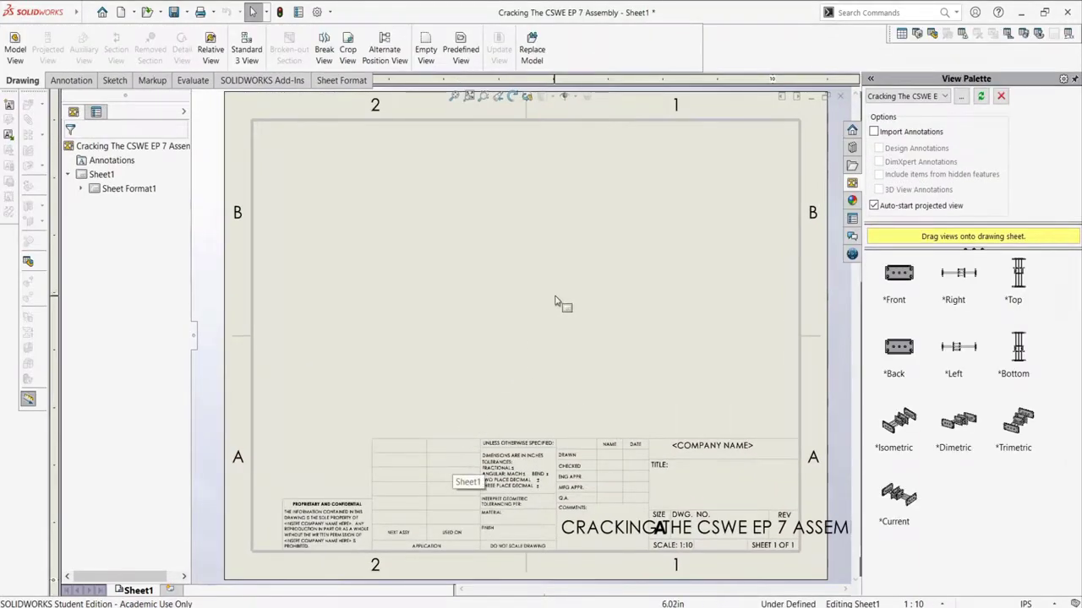
Step: Place an isometric view of the assembly near the sheet's top-right corner
left_click(900, 427)
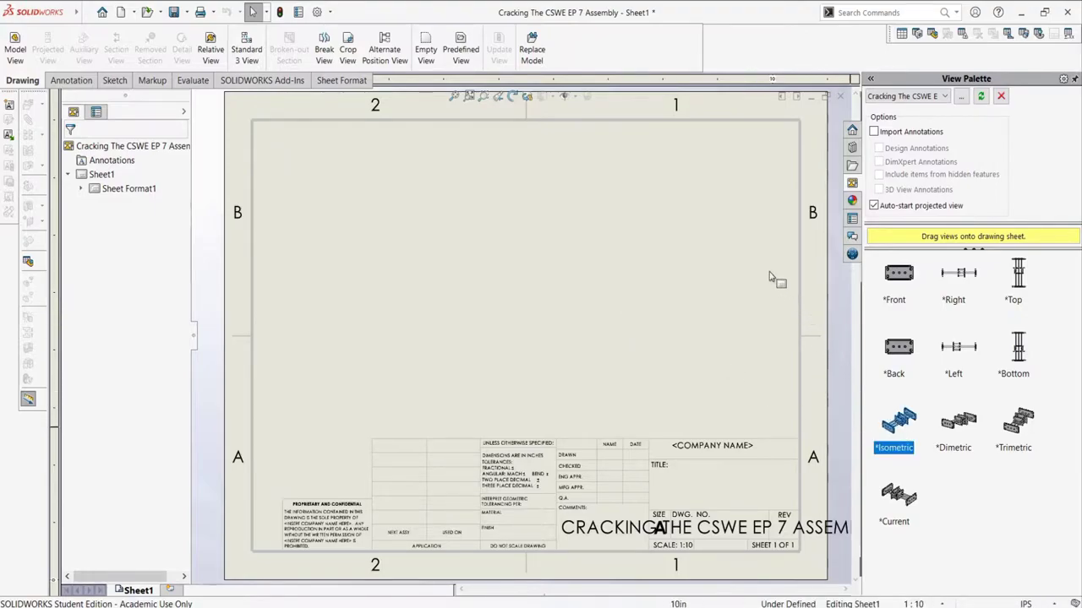
mouse_move(769, 276)
left_mouse_down()
mouse_move(790, 253)
mouse_move(706, 222)
mouse_move(715, 195)
left_mouse_up()
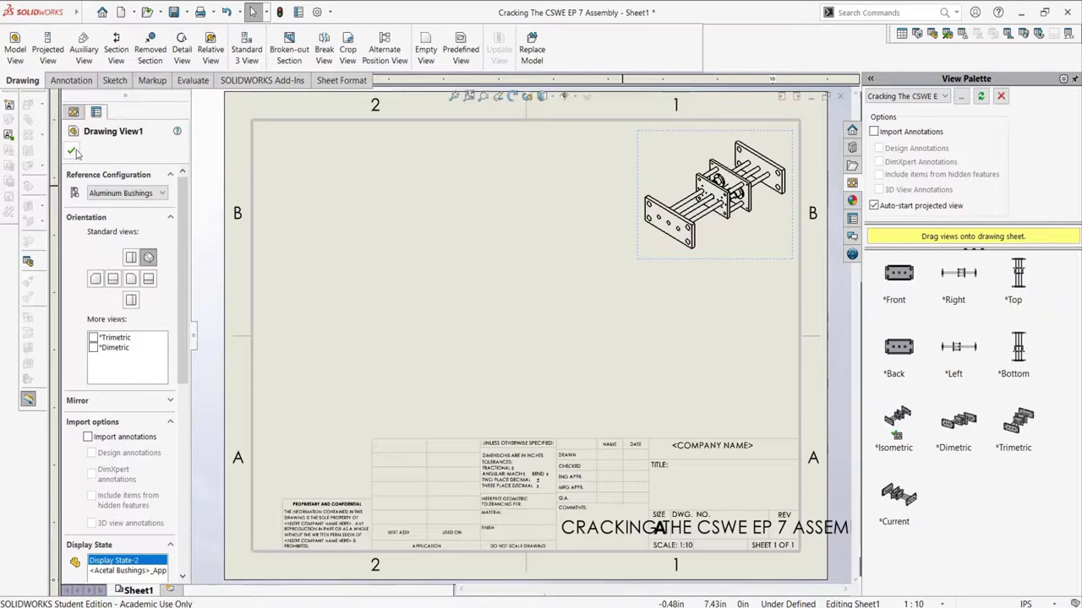
left_click(74, 151)
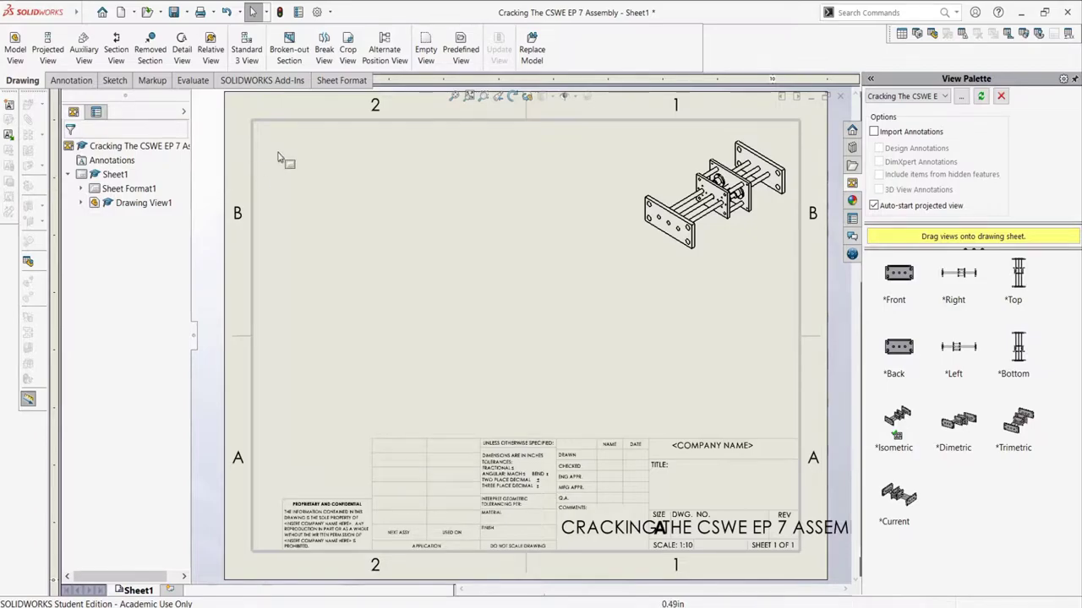
Step: Dock the Table toolbar alongside the other toolbars at the top
left_click_drag(891, 34, 819, 32)
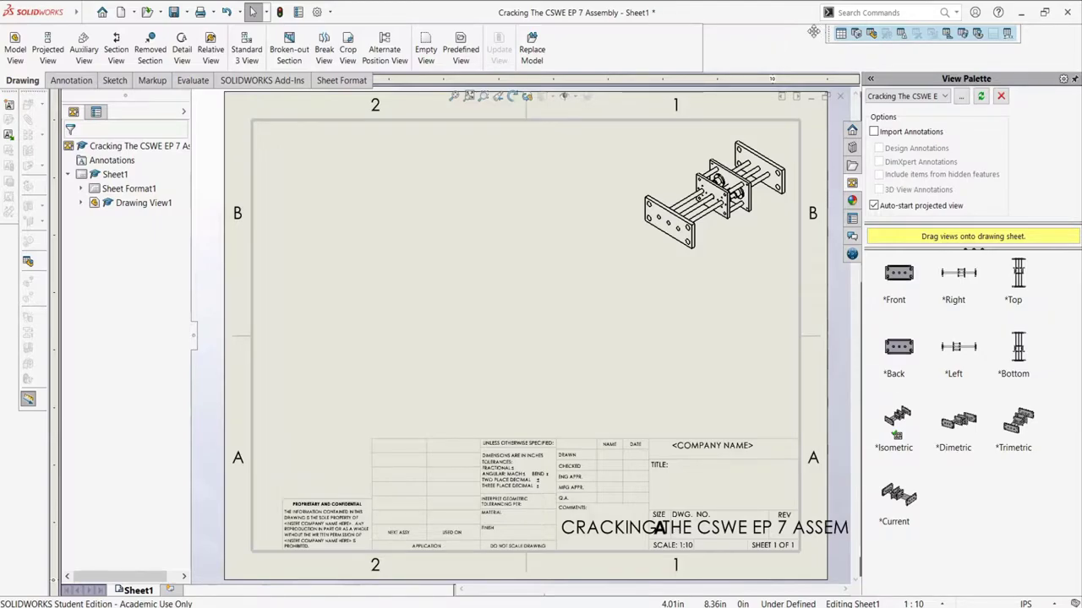
left_click_drag(813, 31, 807, 30)
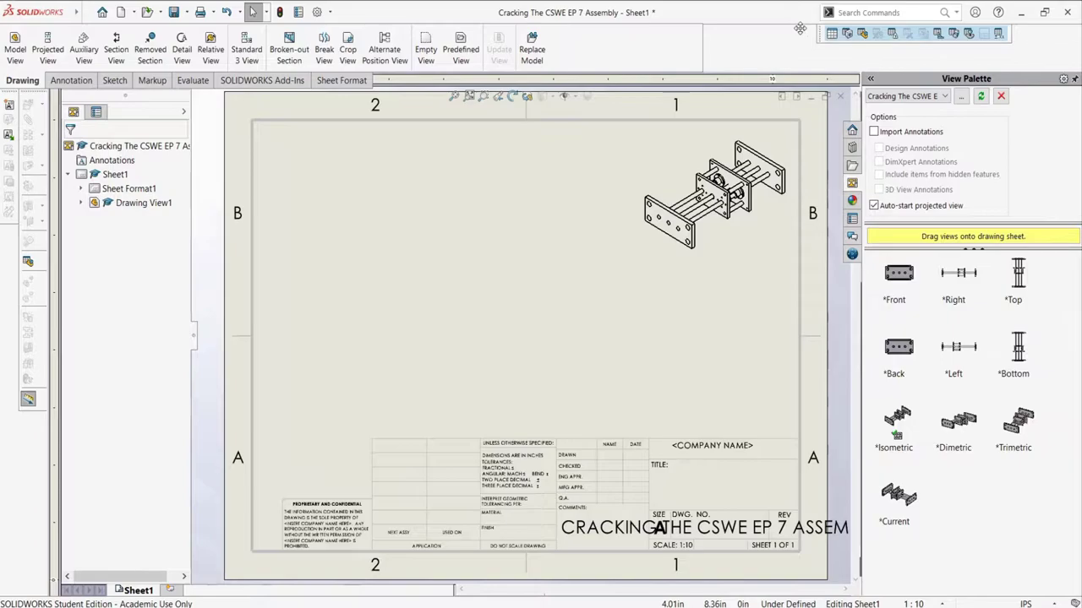
left_click_drag(799, 29, 689, 31)
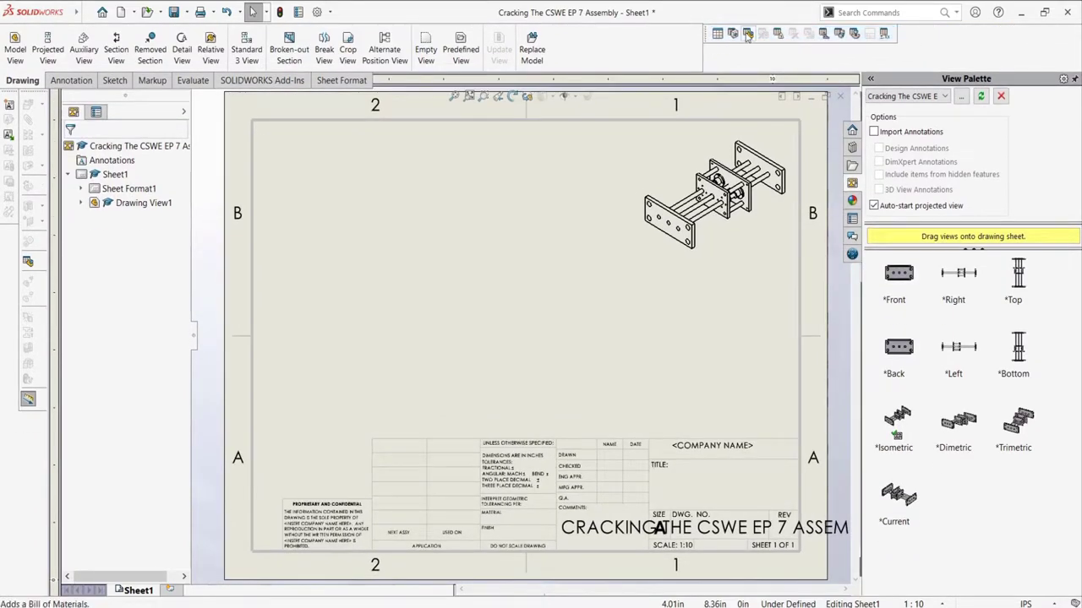
Step: Insert a bill of materials for the isometric view at the sheet's top-left
left_click(747, 34)
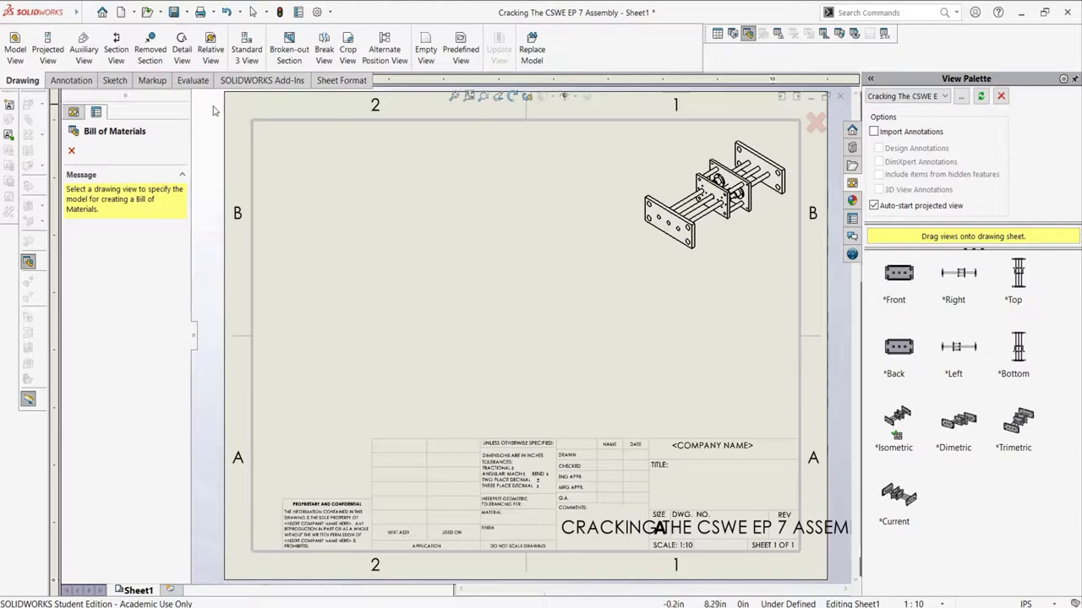
left_click(664, 231)
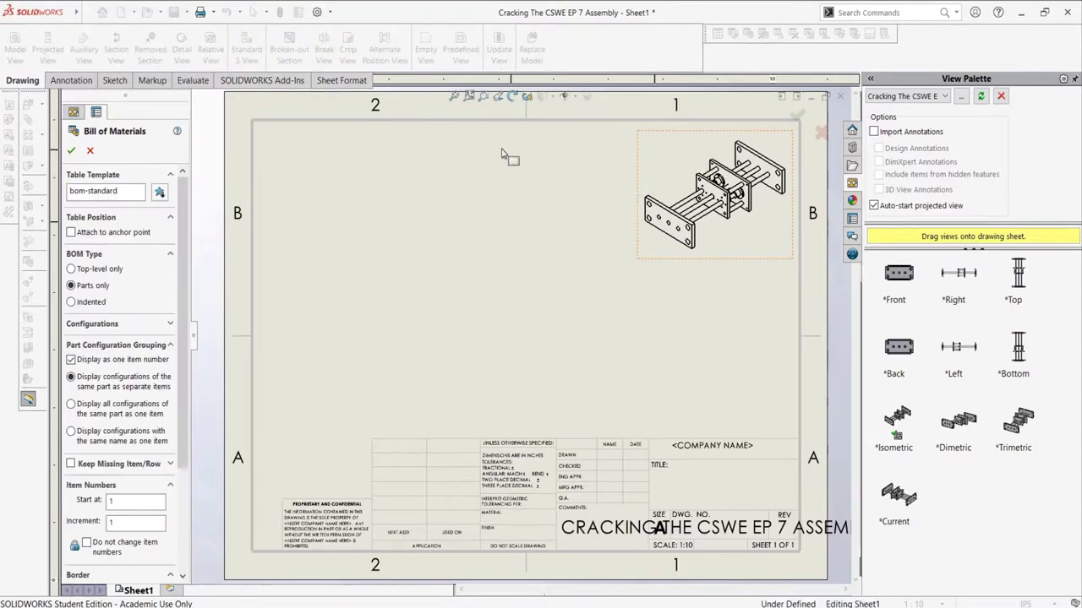
left_click(131, 192)
left_click(74, 192)
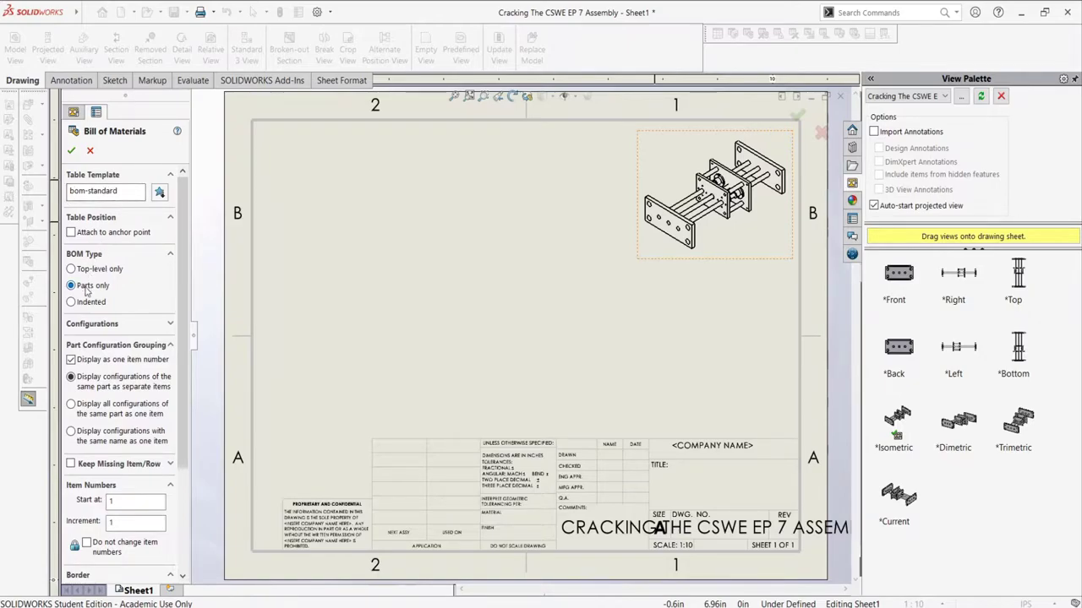
left_click(79, 325)
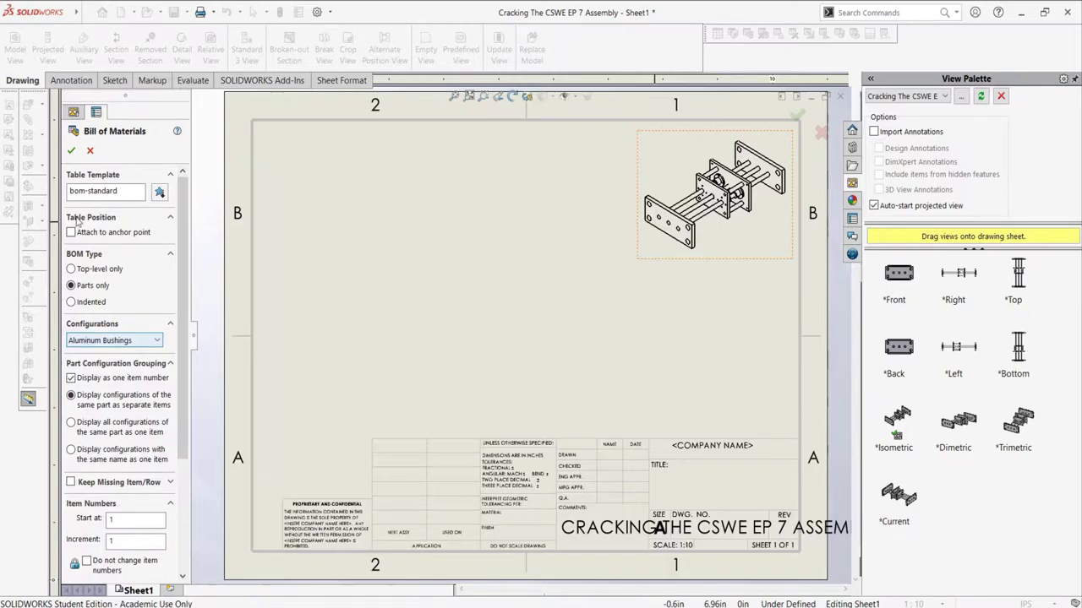
left_click(71, 150)
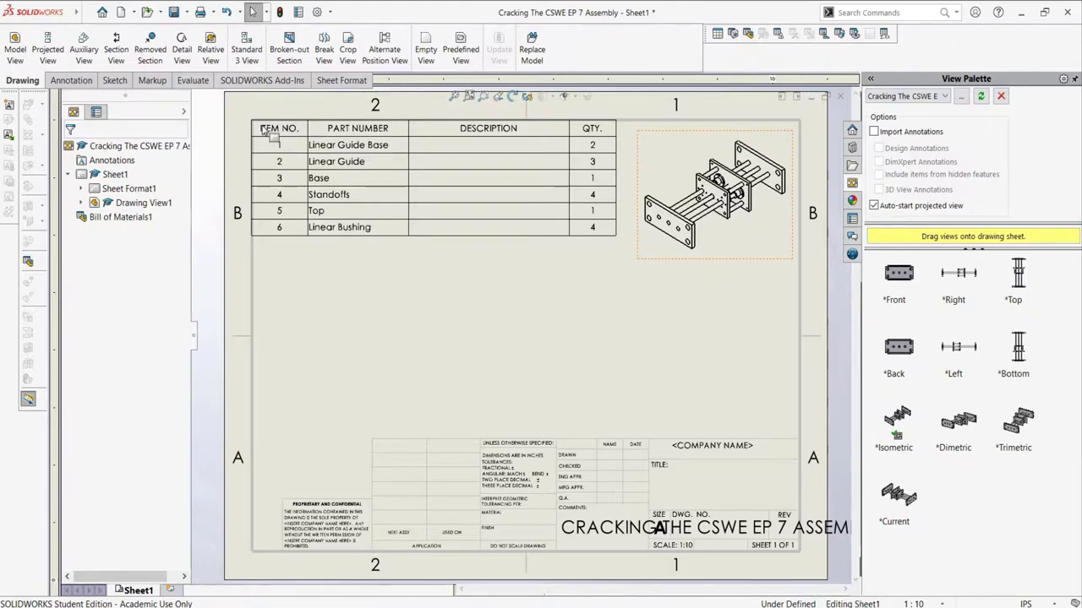
Step: Drag the BOM's DESCRIPTION column border left to narrow it
left_click(265, 130)
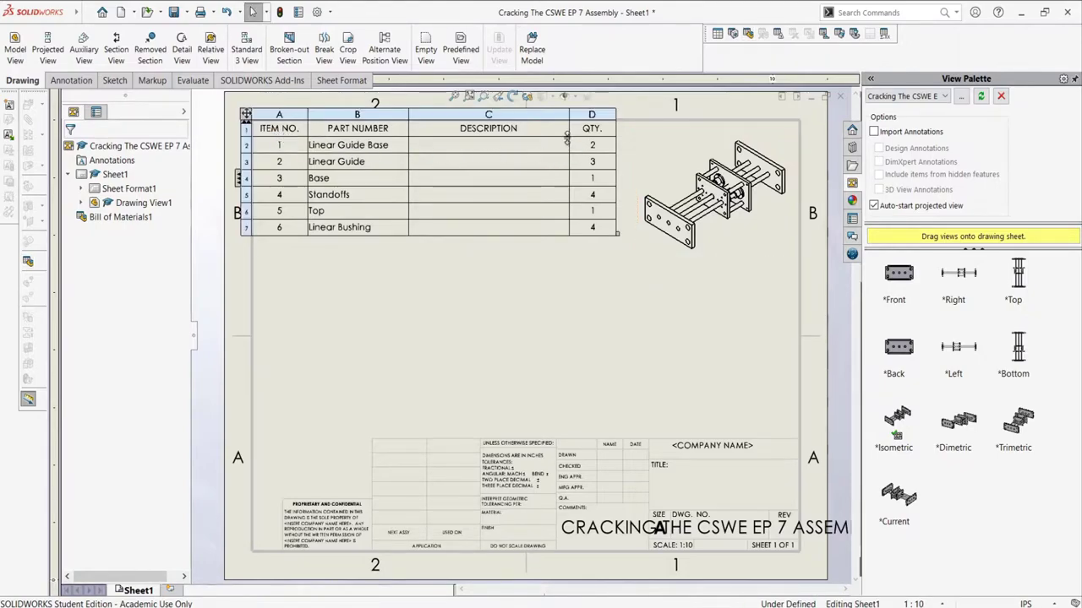
left_click_drag(569, 114, 507, 115)
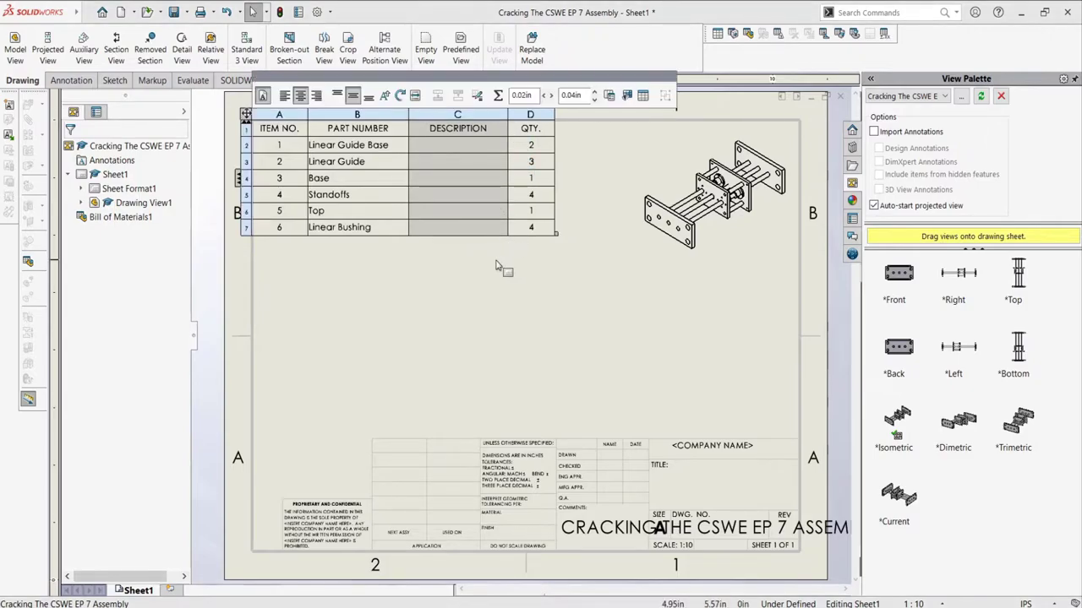
scroll(499, 270, "up", 2)
scroll(470, 226, "down", 4)
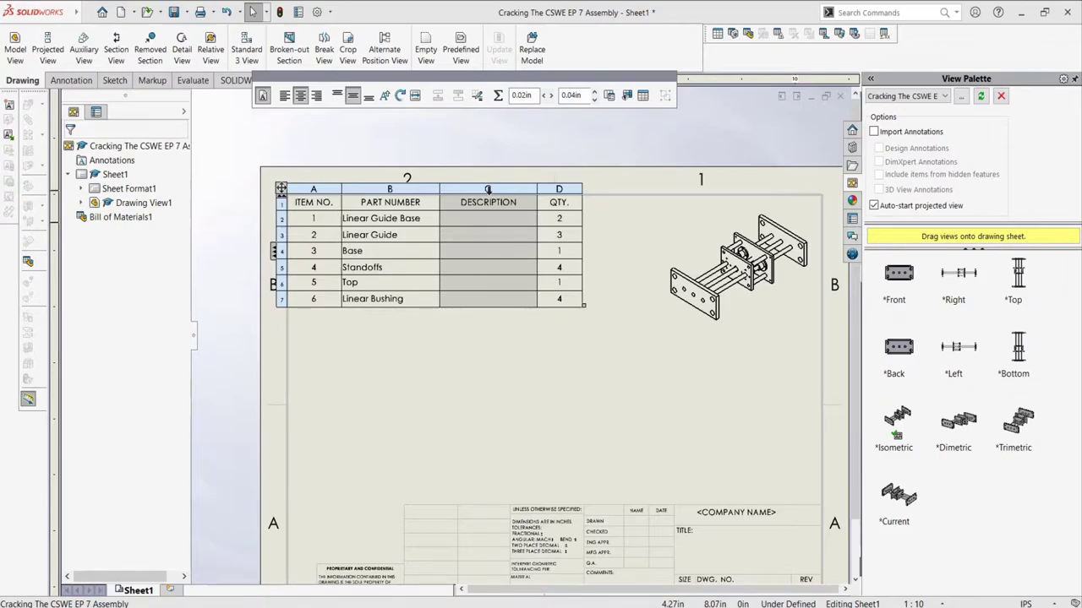
Step: Add a Custom Property column right of DESCRIPTION showing SW-Configuration Name
right_click(488, 190)
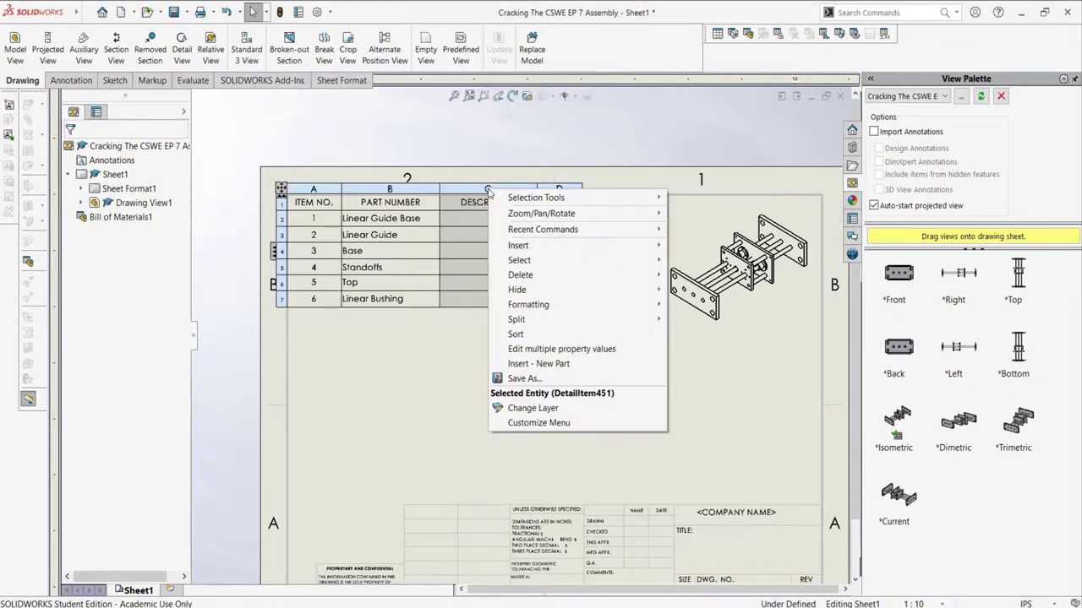
mouse_move(539, 244)
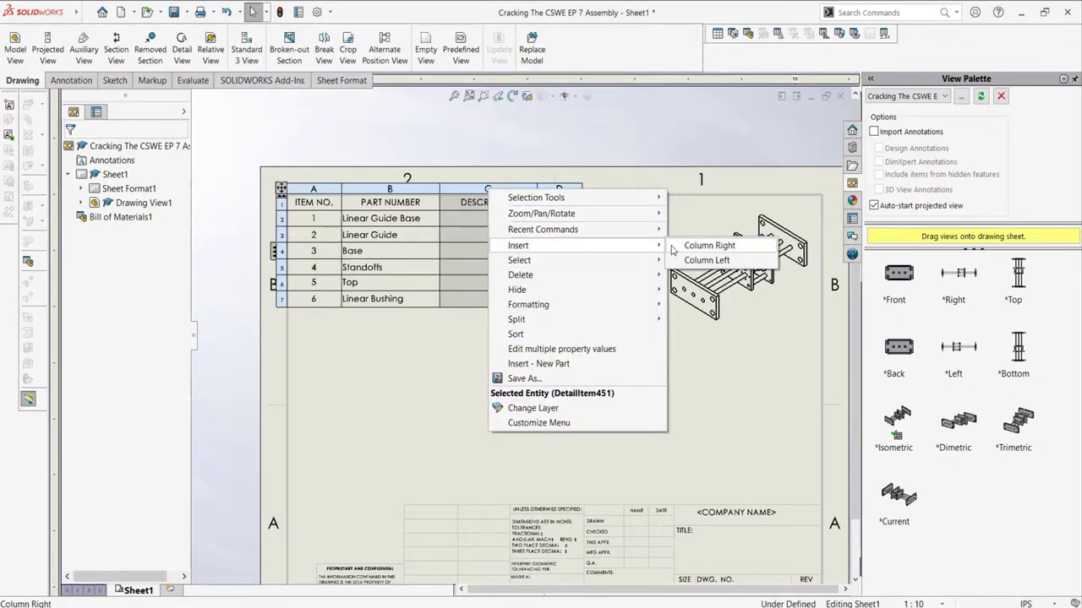
left_click(701, 244)
left_click(591, 139)
left_click(583, 150)
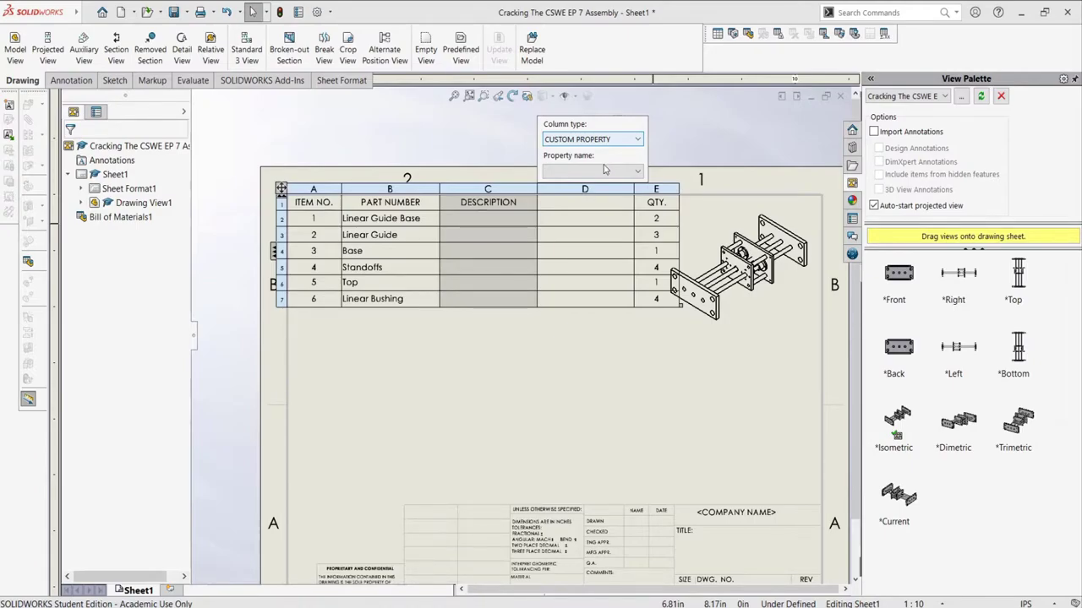
left_click(604, 170)
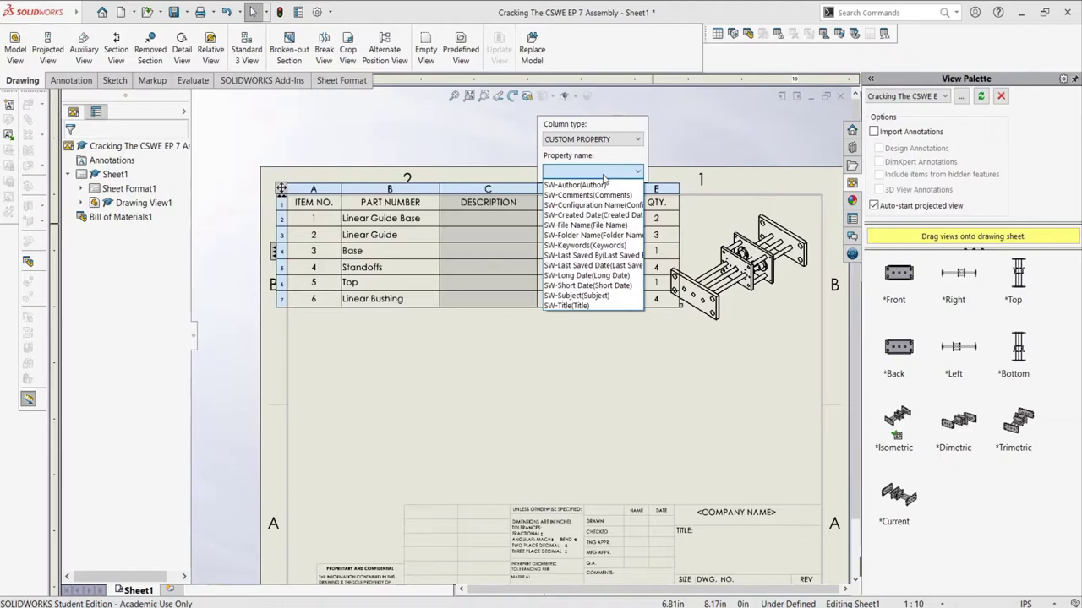
left_click(596, 206)
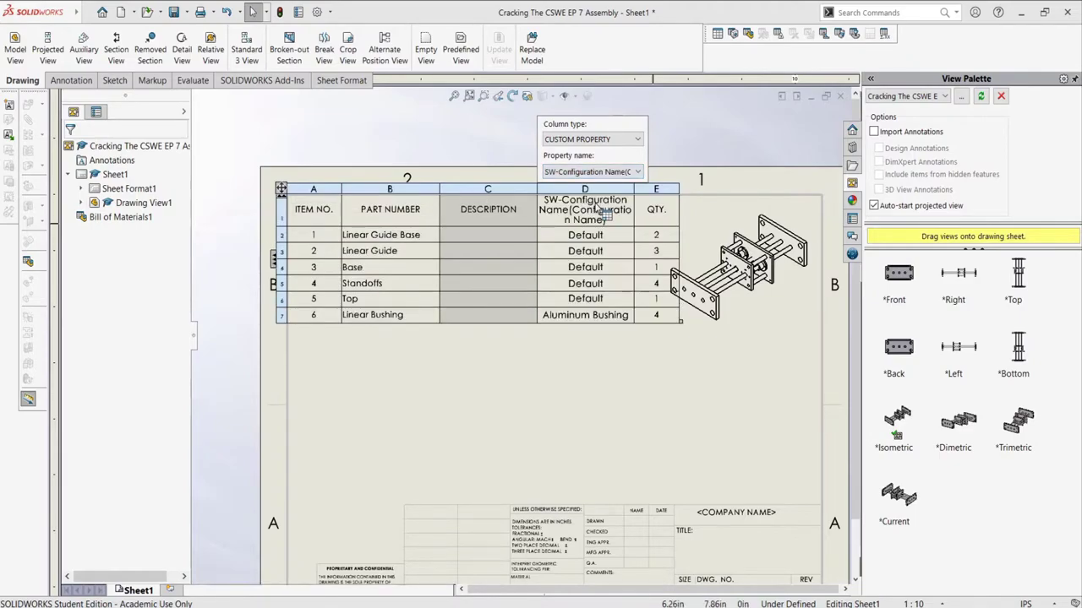
left_click(573, 354)
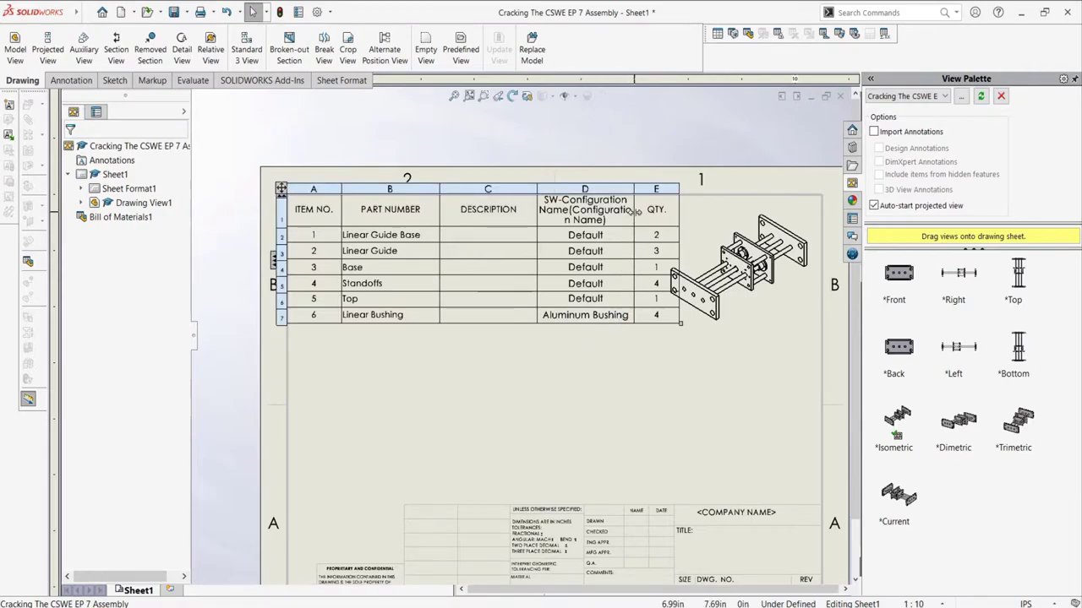
Step: Widen the SW-Configuration Name column so its header fits
left_click_drag(633, 213, 641, 213)
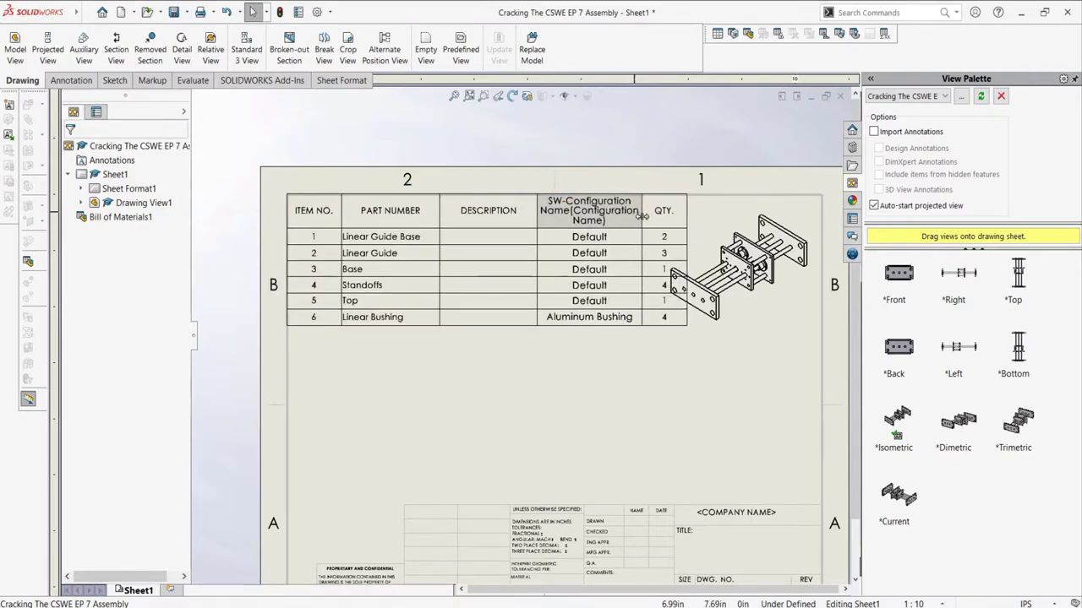
left_click(541, 318)
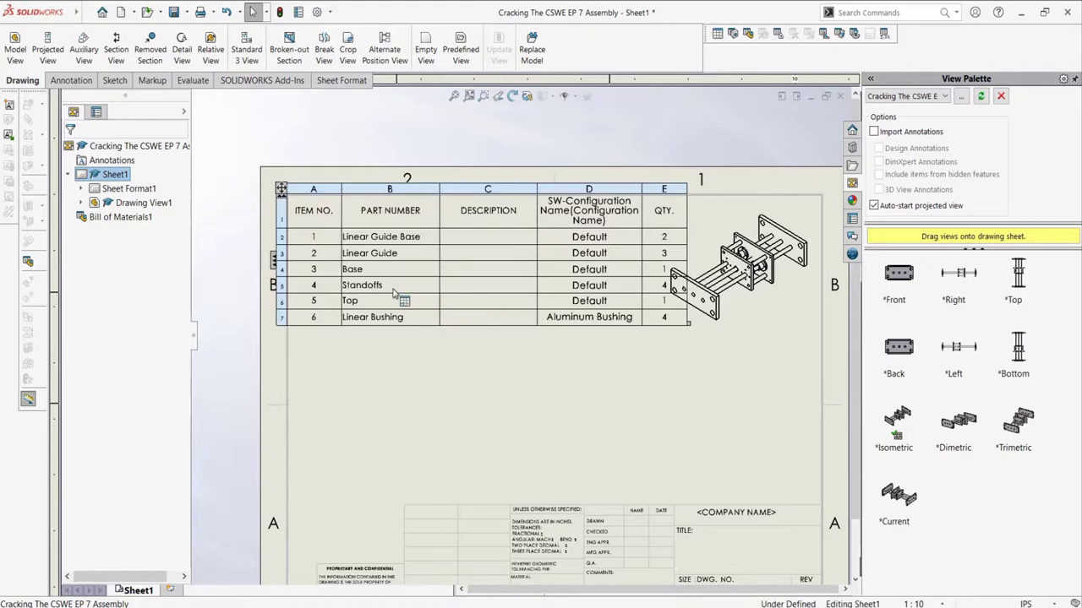
scroll(389, 287, "down", 3)
scroll(633, 314, "up", 4)
scroll(672, 318, "down", 2)
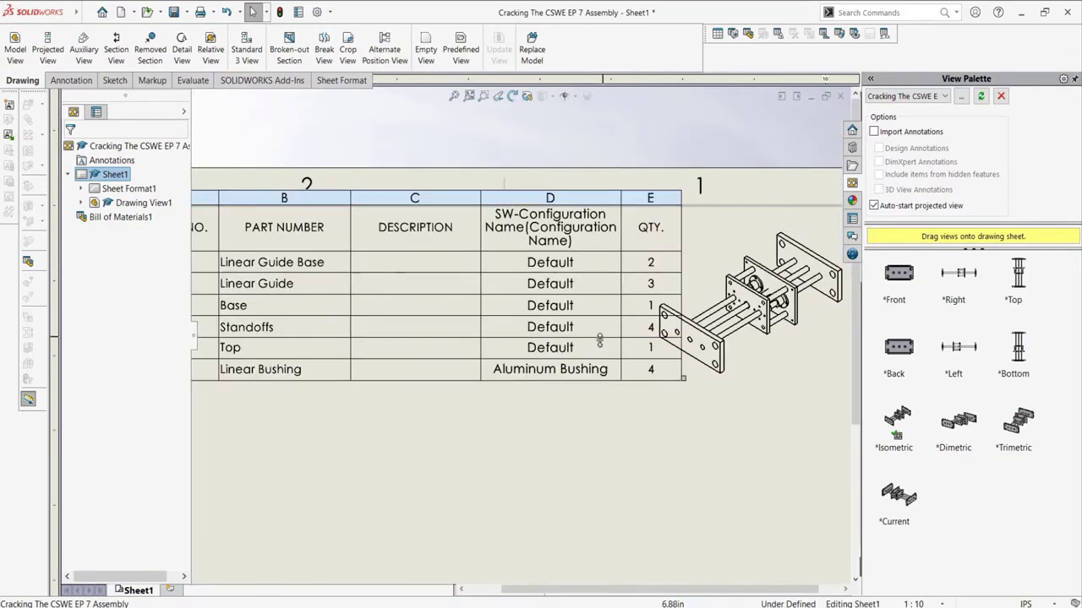
left_click(556, 392)
scroll(556, 392, "up", 3)
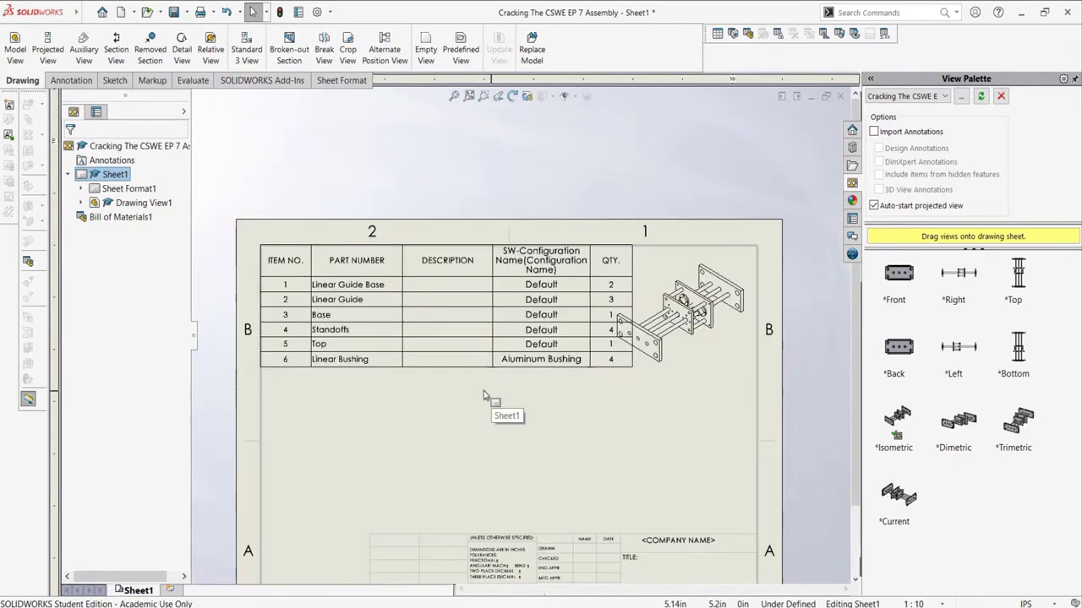
scroll(490, 405, "down", 1)
left_click(359, 320)
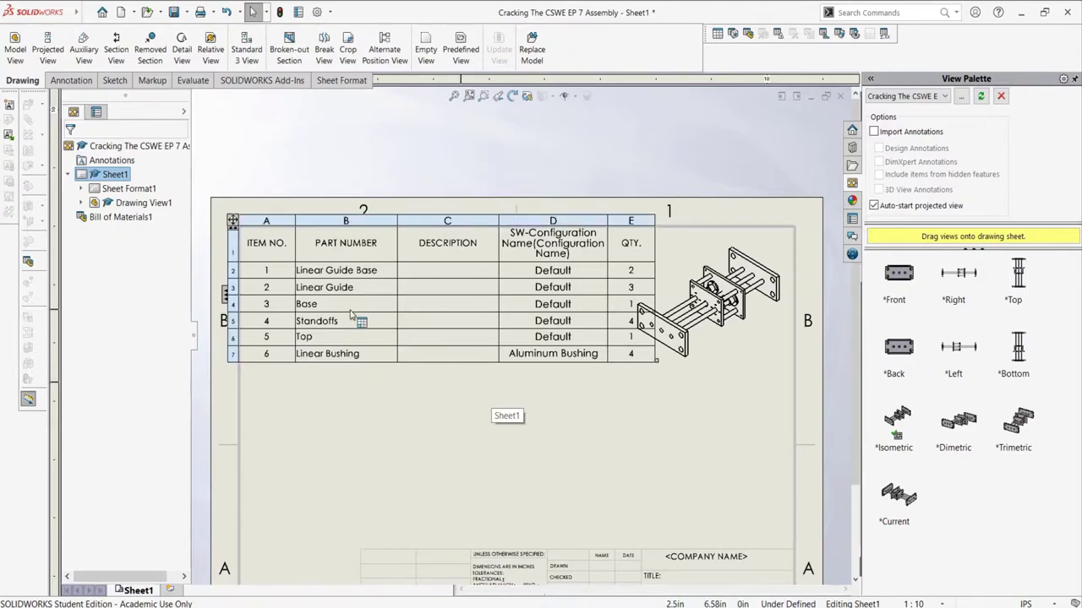
Step: Make the BOM Indented with Detailed numbering, using the Nylon Bushings configuration
left_click(233, 219)
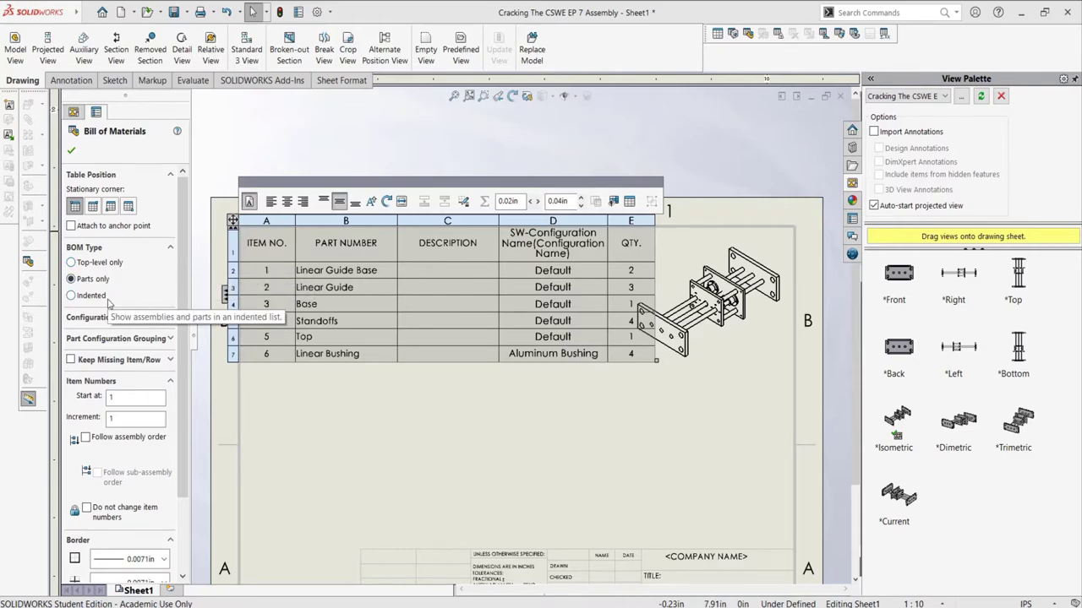
left_click(93, 296)
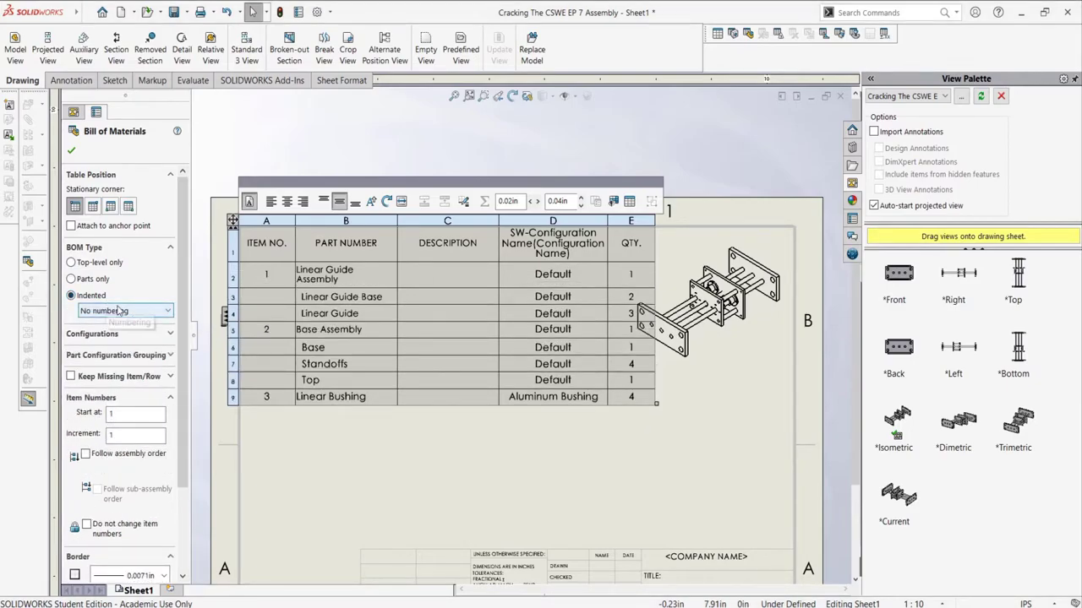
left_click(132, 310)
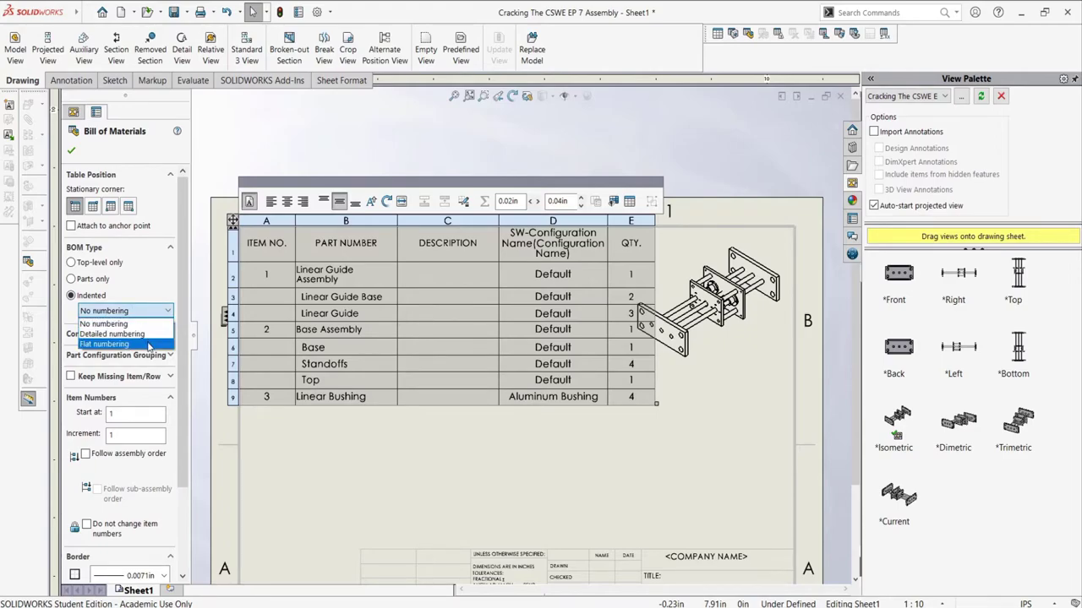
left_click(90, 335)
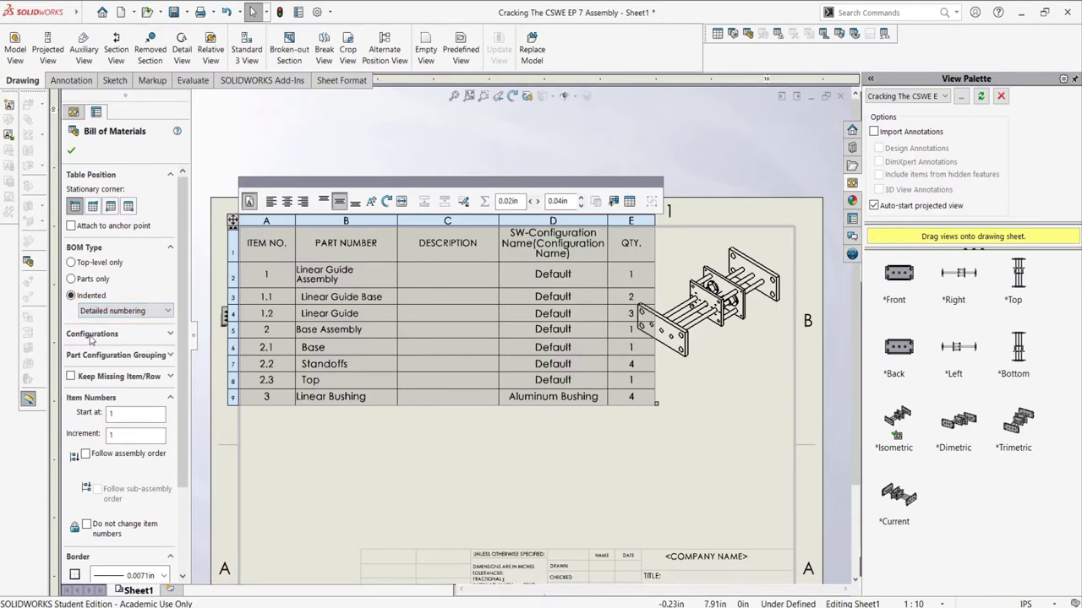
left_click(90, 335)
left_click(114, 350)
left_click(94, 374)
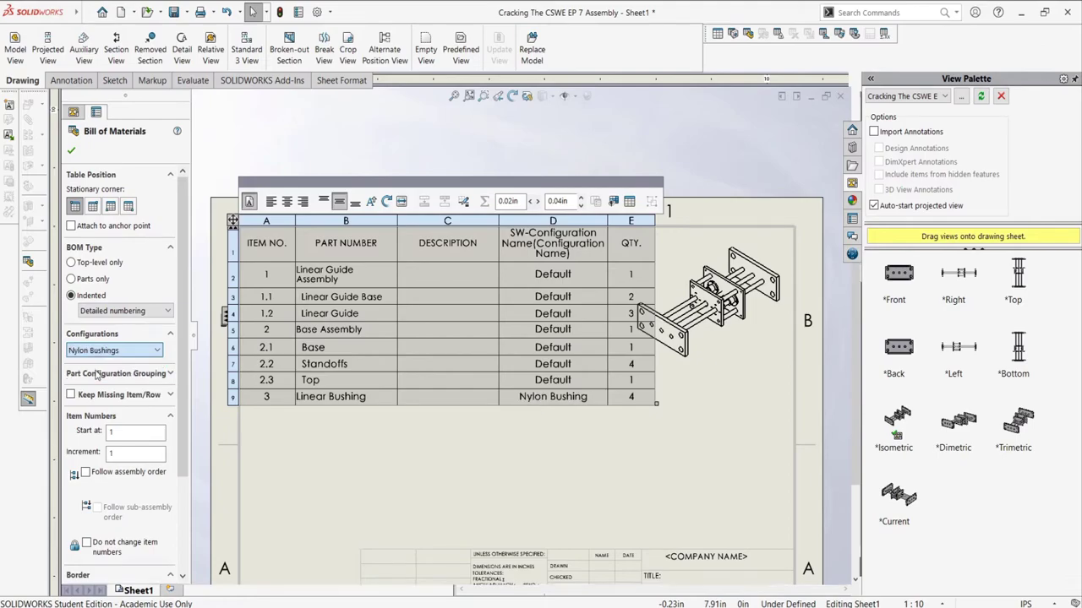
left_click(71, 152)
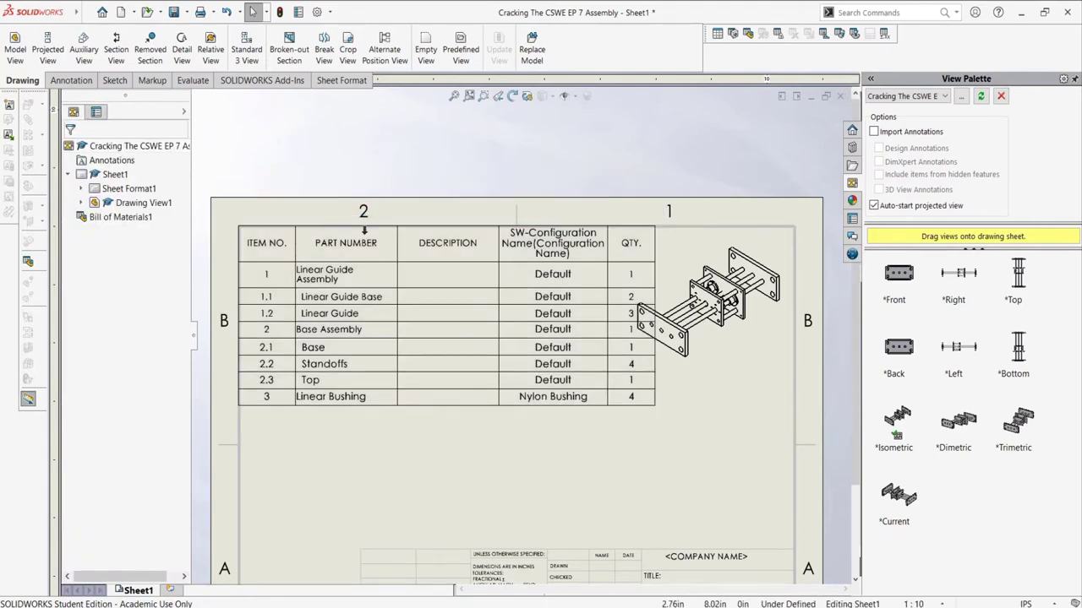
left_click(364, 343)
scroll(363, 342, "up", 2)
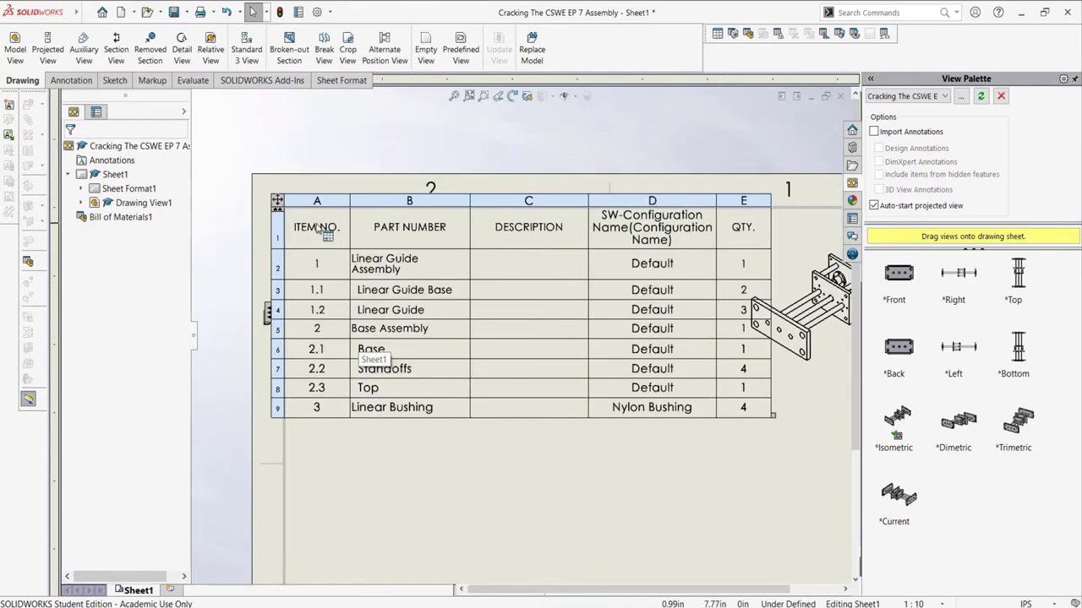
left_click(330, 427)
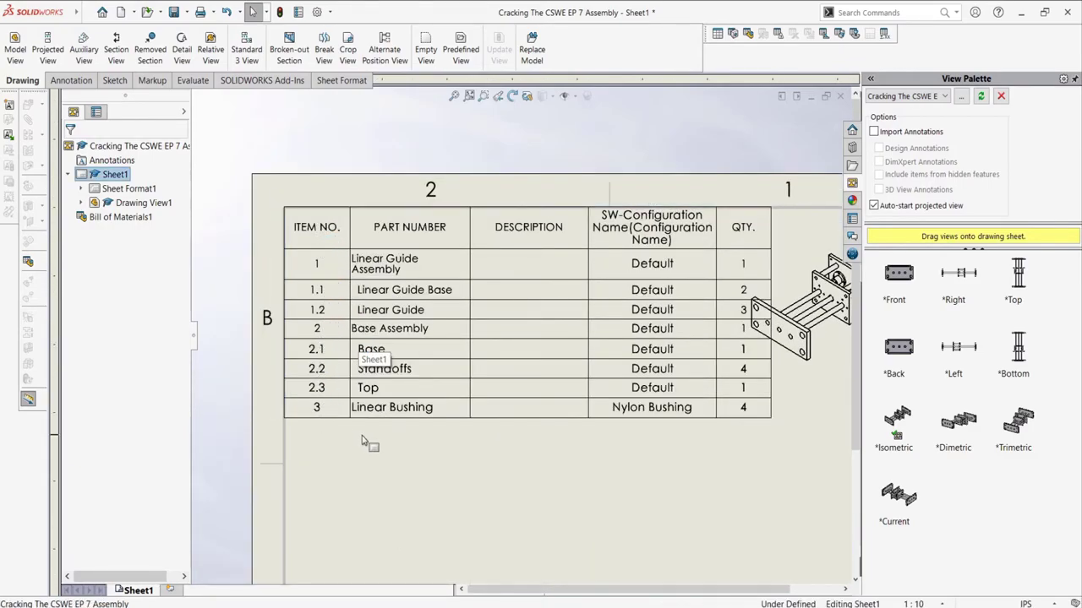
scroll(429, 437, "down", 2)
scroll(541, 409, "up", 2)
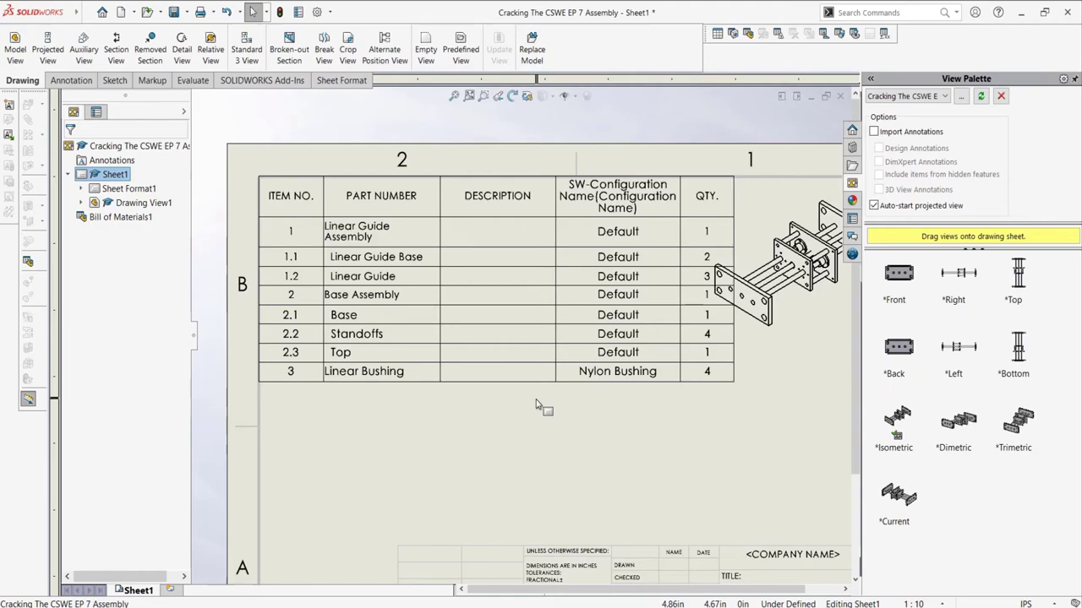
left_click(478, 375)
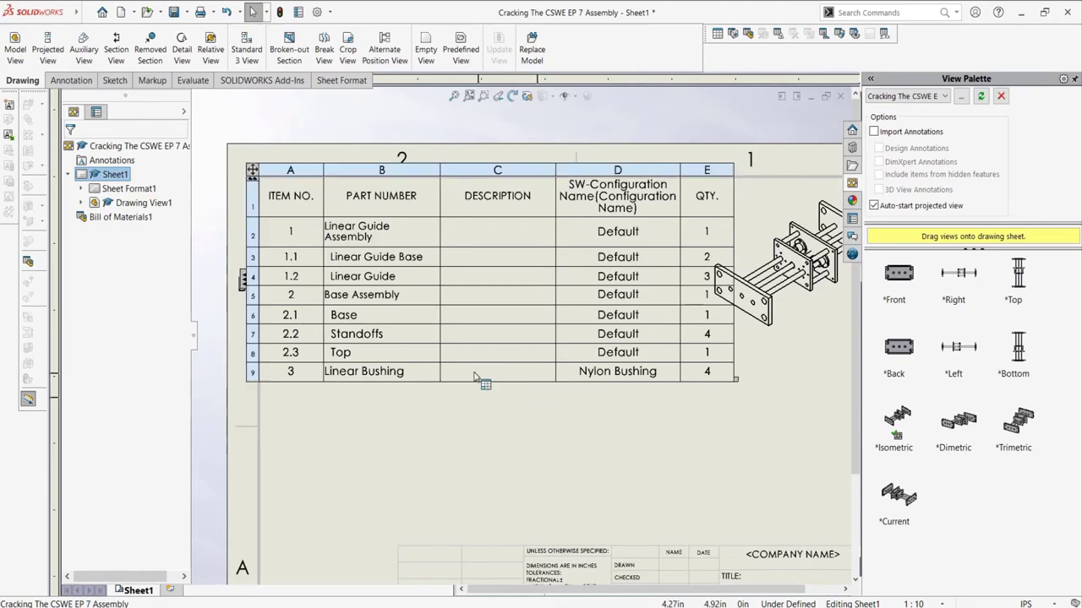
left_click(358, 318)
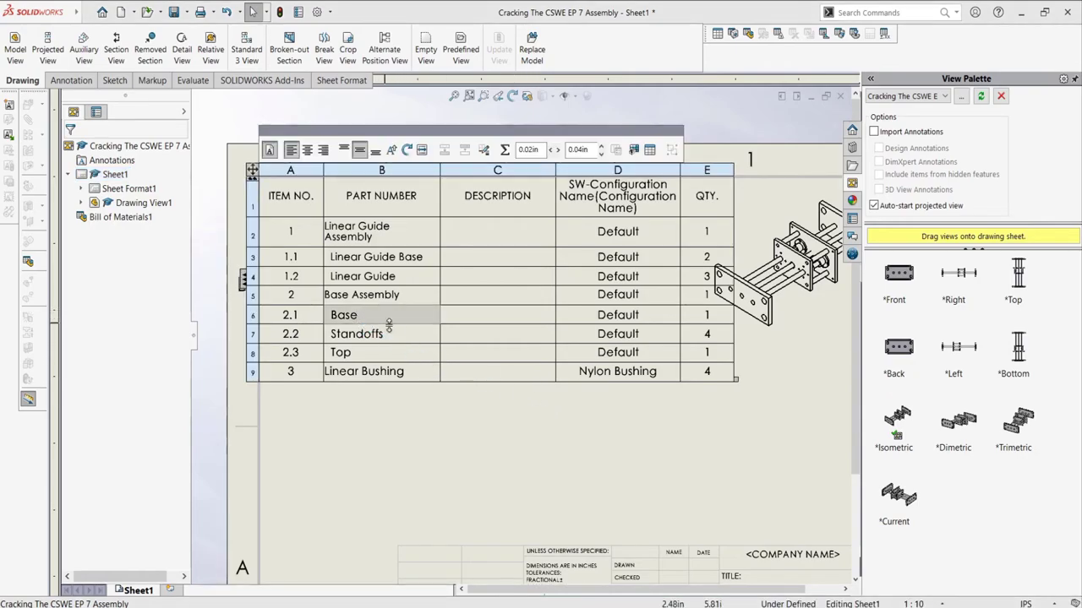
left_click(452, 412)
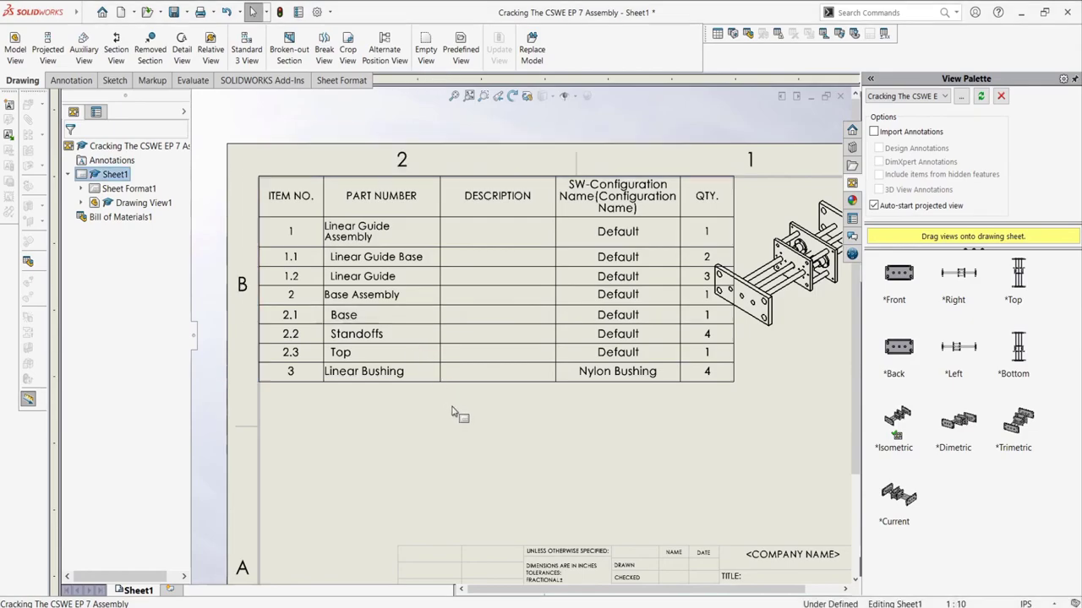